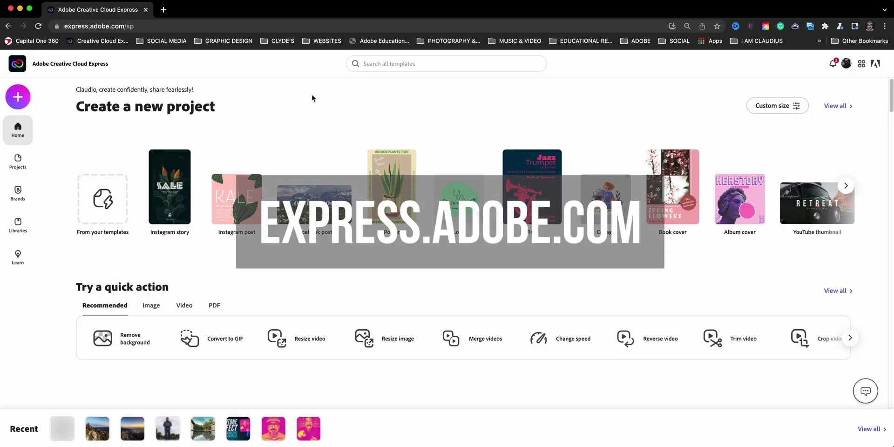
# Create a custom-size graphic with width 3240 px and height 1080 px
pyautogui.click(19, 97)
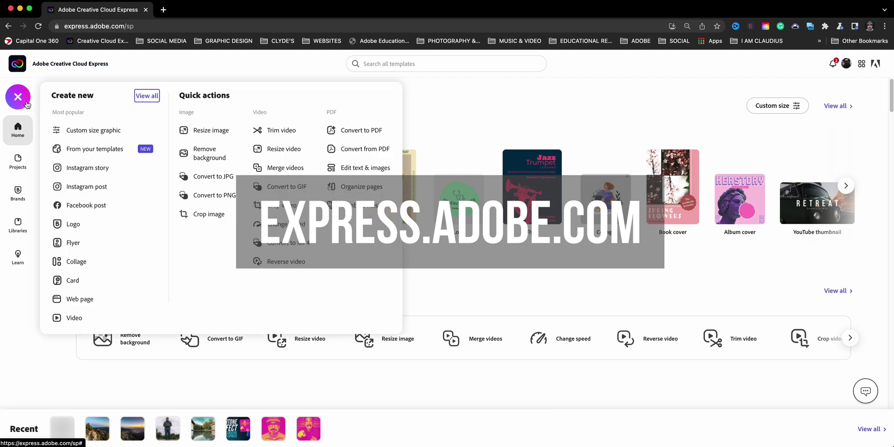
pyautogui.click(101, 130)
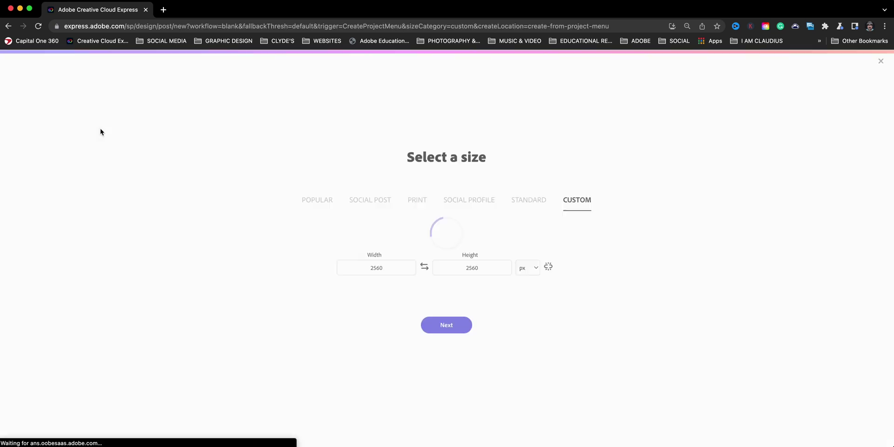
pyautogui.click(400, 266)
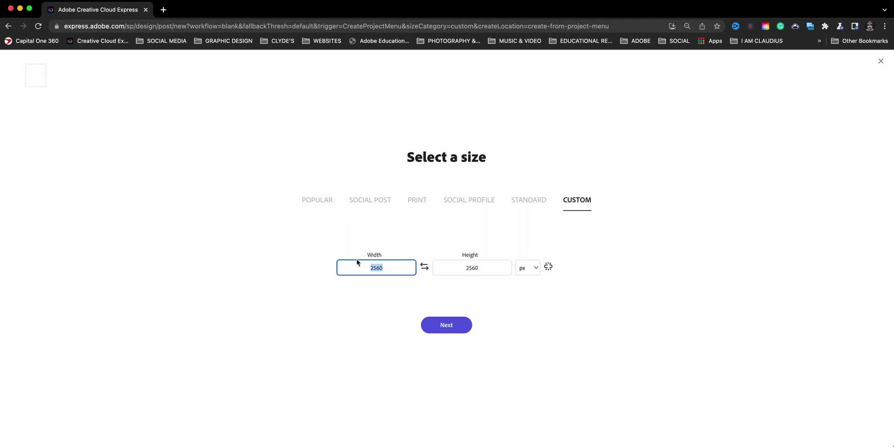
pyautogui.write('32')
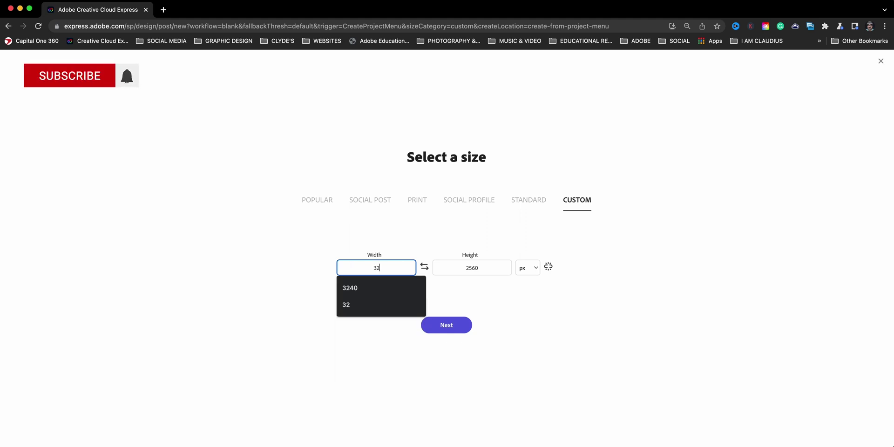
pyautogui.press('Down')
pyautogui.press('Return')
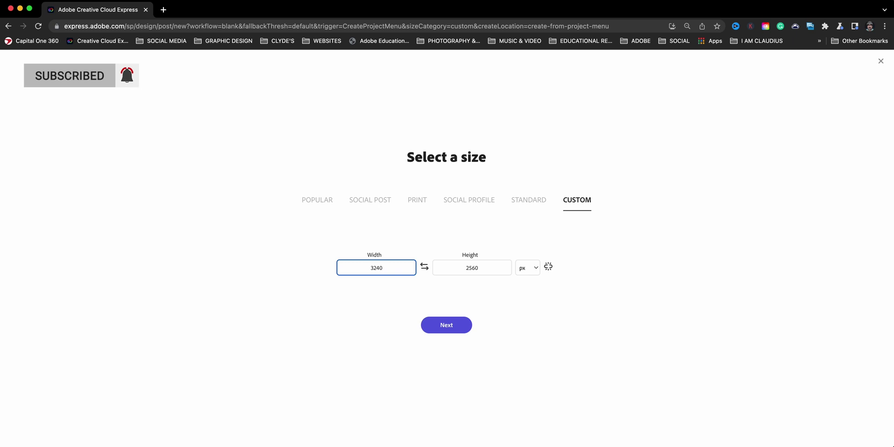
pyautogui.click(475, 267)
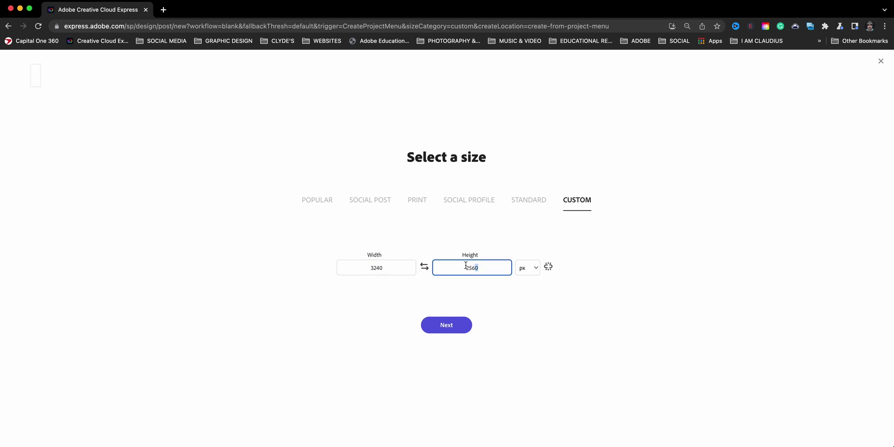
pyautogui.doubleClick(475, 267)
pyautogui.write('1080')
pyautogui.click(528, 303)
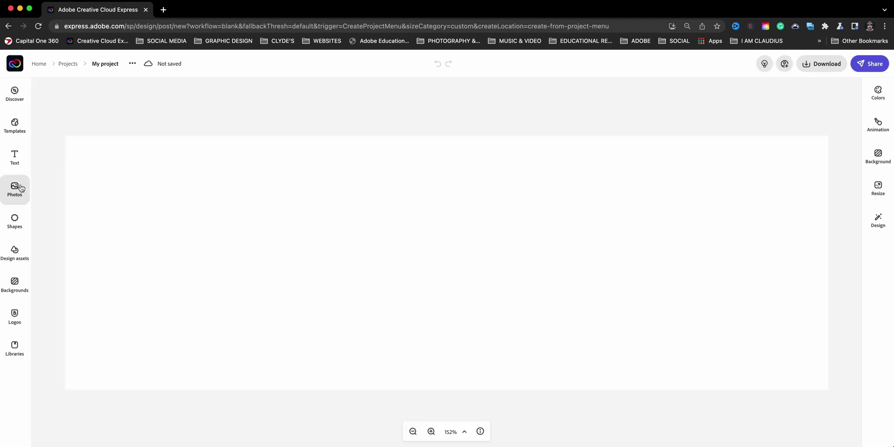
# Upload SANSI-PEAK-01.jpg from the computer onto the page
pyautogui.click(95, 116)
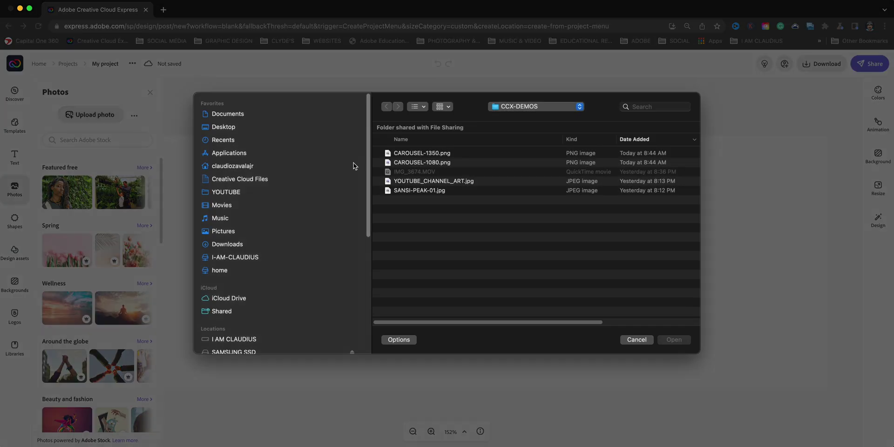
pyautogui.click(408, 190)
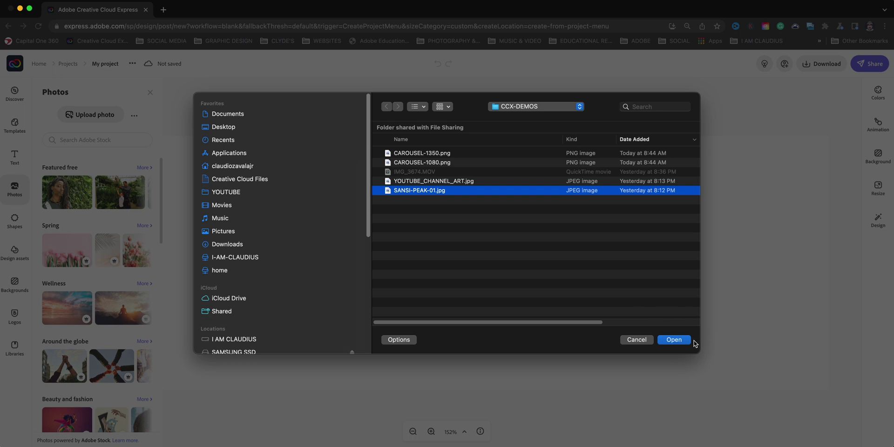
pyautogui.click(689, 340)
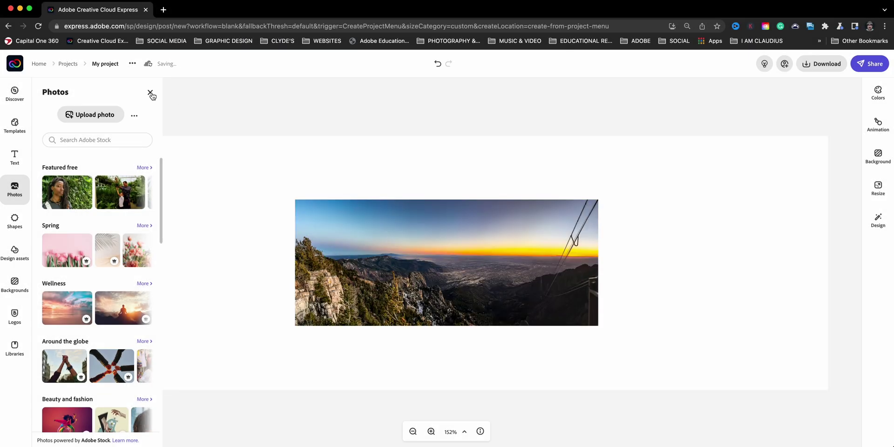
pyautogui.click(151, 93)
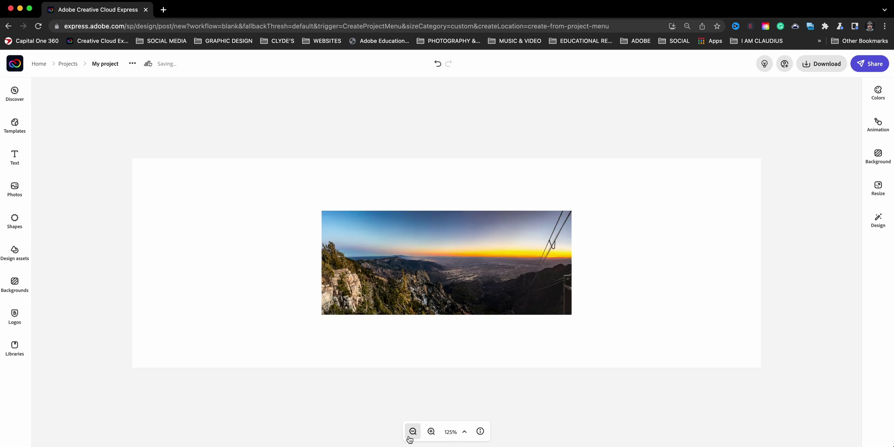
# Move and enlarge the panorama so its edges line up with the 3240 × 1080 page
pyautogui.hscroll(4, 368, 359)
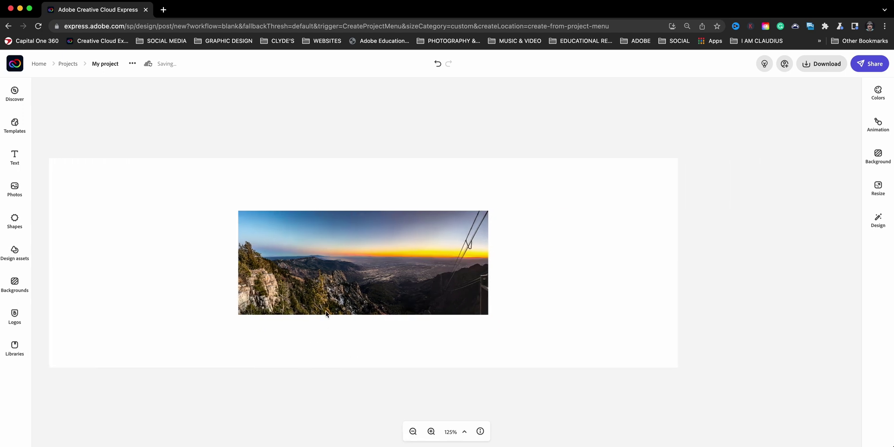
pyautogui.click(334, 277)
pyautogui.moveTo(347, 275); pyautogui.dragTo(162, 225)
pyautogui.moveTo(299, 261); pyautogui.dragTo(682, 422)
pyautogui.moveTo(593, 326); pyautogui.dragTo(587, 294)
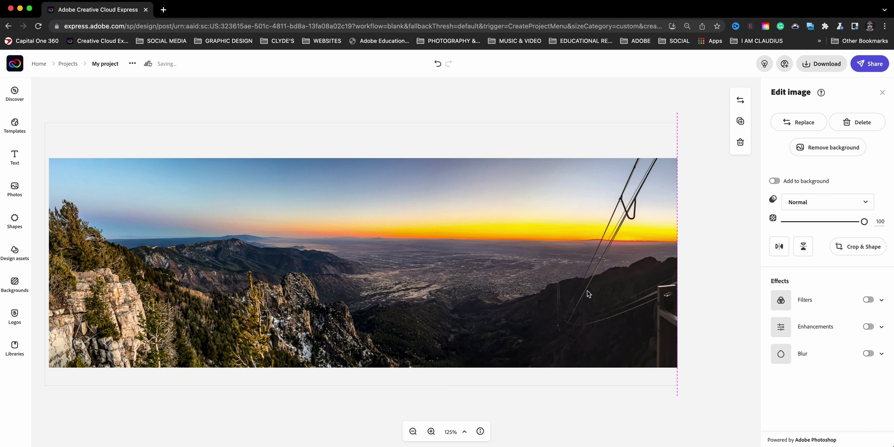
pyautogui.moveTo(587, 293); pyautogui.dragTo(589, 301)
pyautogui.click(728, 330)
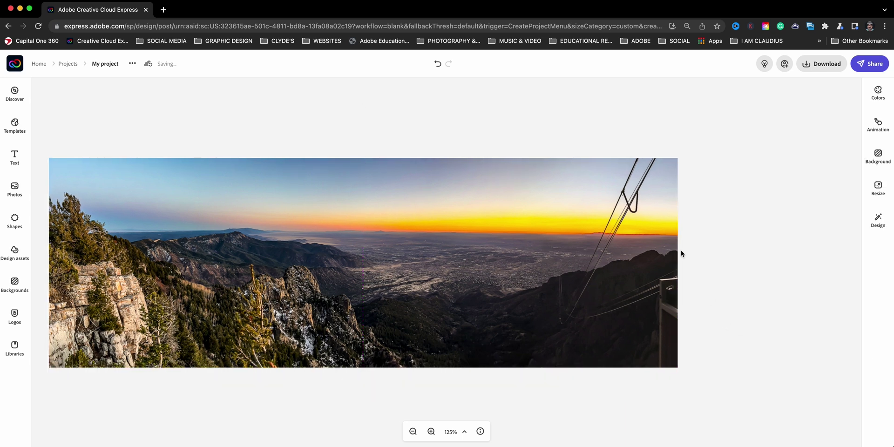
# Upload the CAROUSEL-1080.png guide file onto the design
pyautogui.click(23, 189)
pyautogui.click(79, 119)
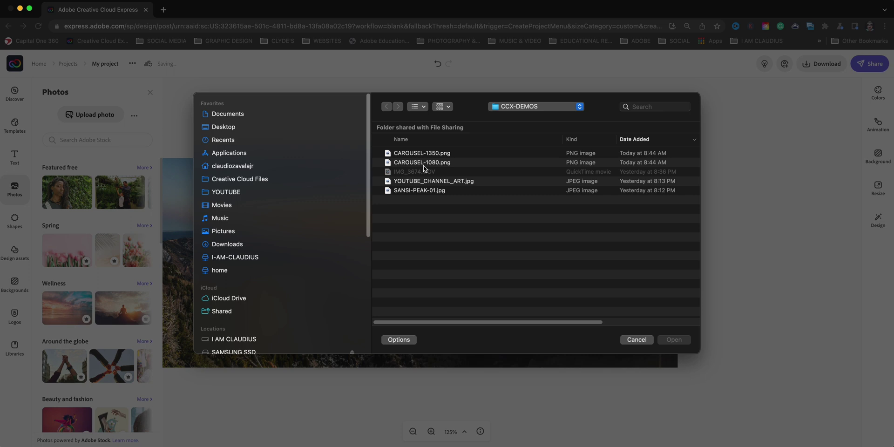
pyautogui.click(424, 163)
pyautogui.click(673, 339)
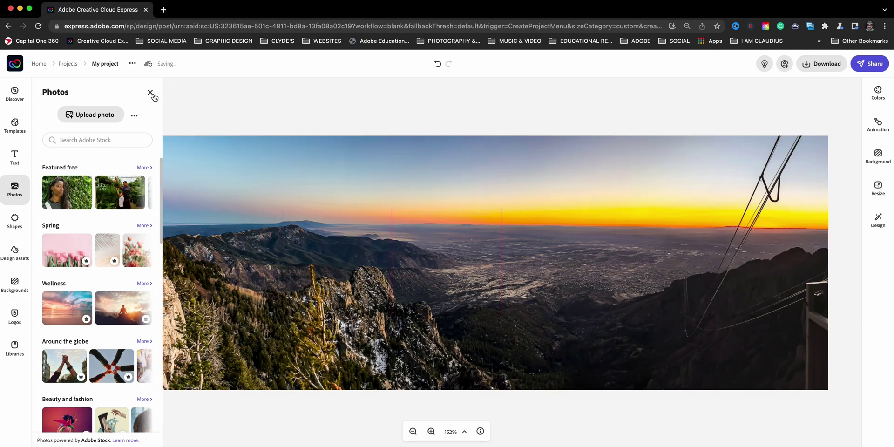
pyautogui.click(150, 93)
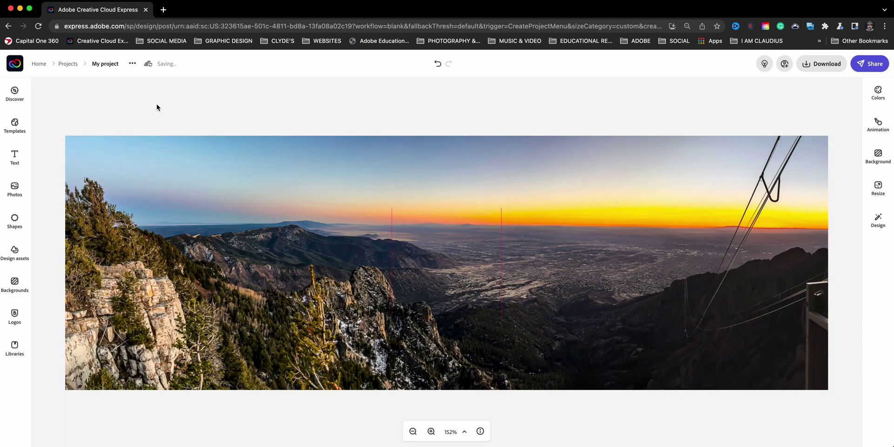
# Move the guide to the panorama's top-left corner and stretch it across the whole panorama
pyautogui.click(389, 259)
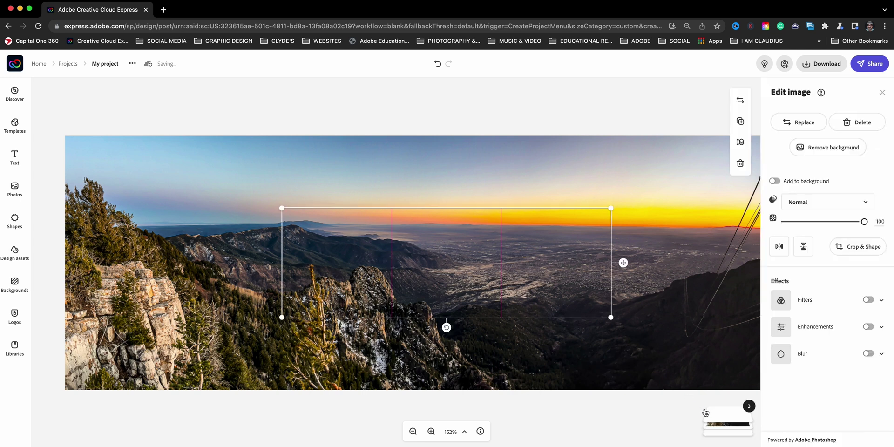
pyautogui.click(719, 413)
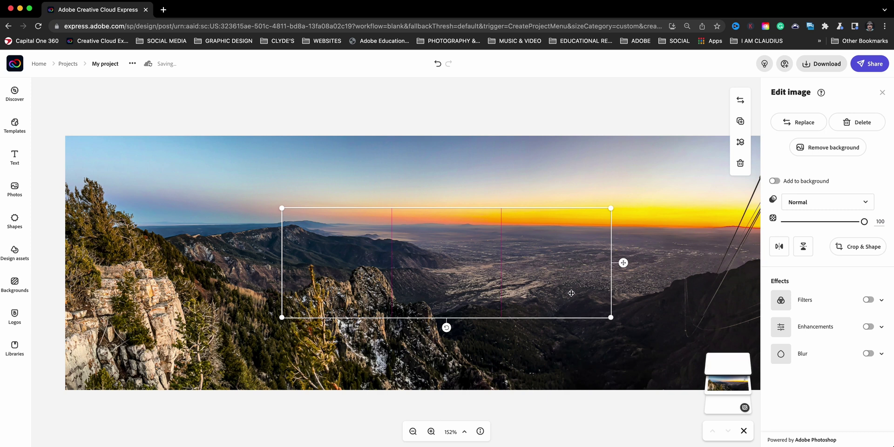
pyautogui.click(413, 431)
pyautogui.moveTo(523, 380); pyautogui.dragTo(456, 380)
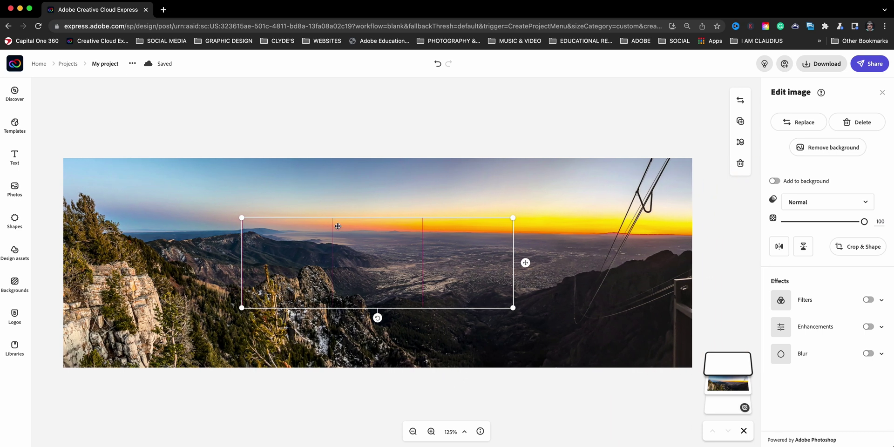
pyautogui.moveTo(336, 244); pyautogui.dragTo(157, 191)
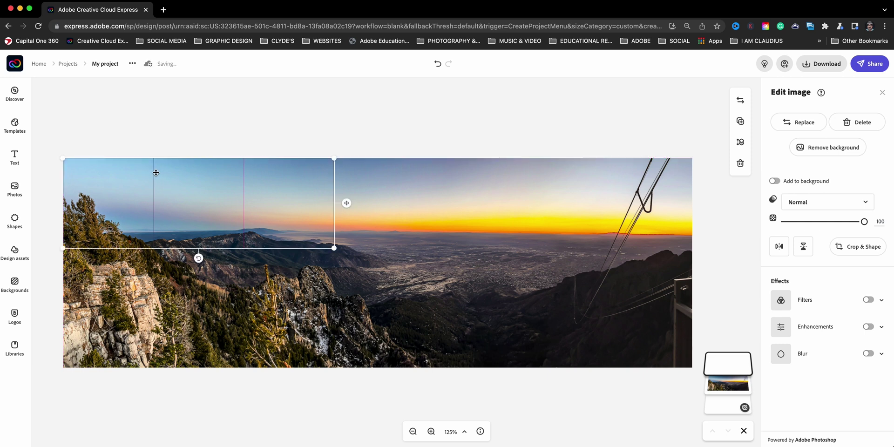
pyautogui.moveTo(334, 248); pyautogui.dragTo(684, 394)
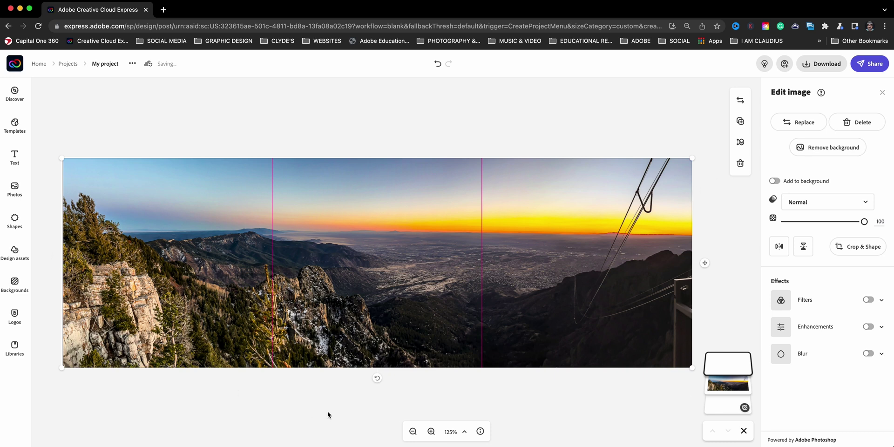
# Shift the panorama right until the two guide lines mark three equal slices, then zoom back out
pyautogui.click(431, 431)
pyautogui.click(431, 431)
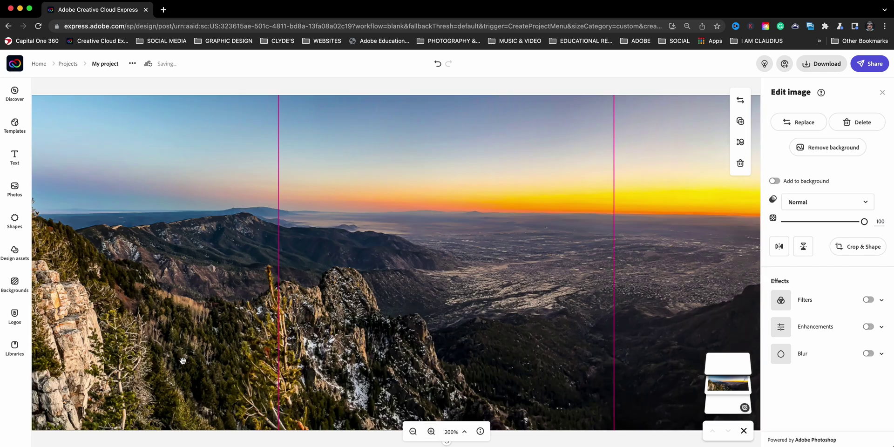
pyautogui.hscroll(-5, 182, 361)
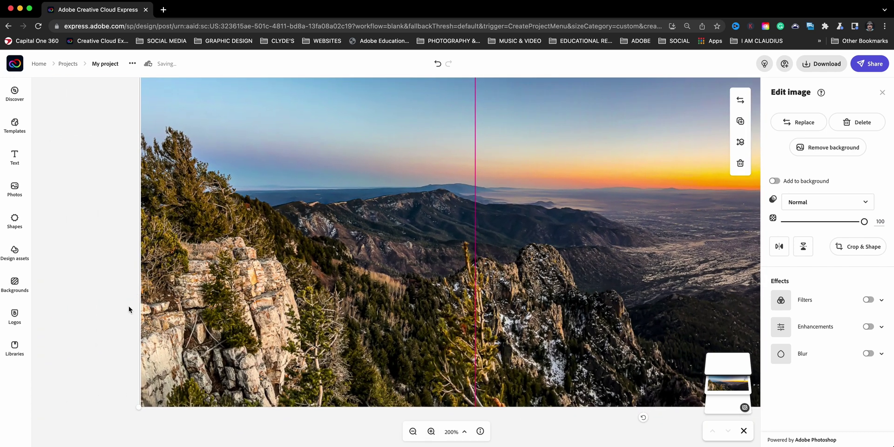
pyautogui.hscroll(5, 139, 296)
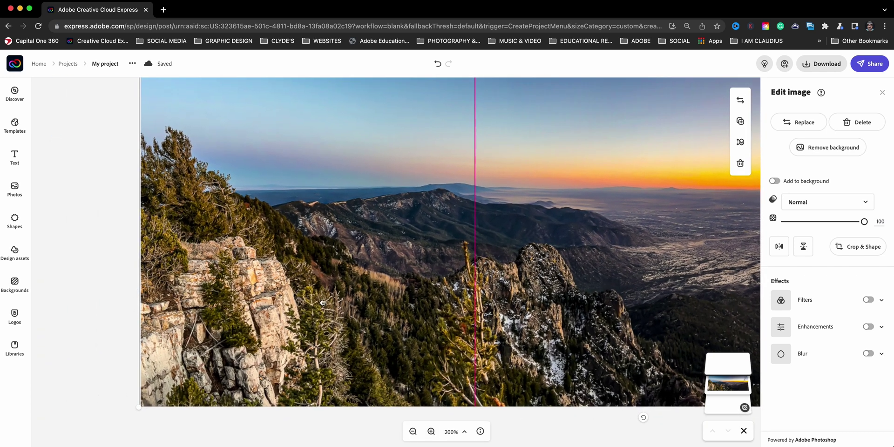
pyautogui.hscroll(10, 139, 297)
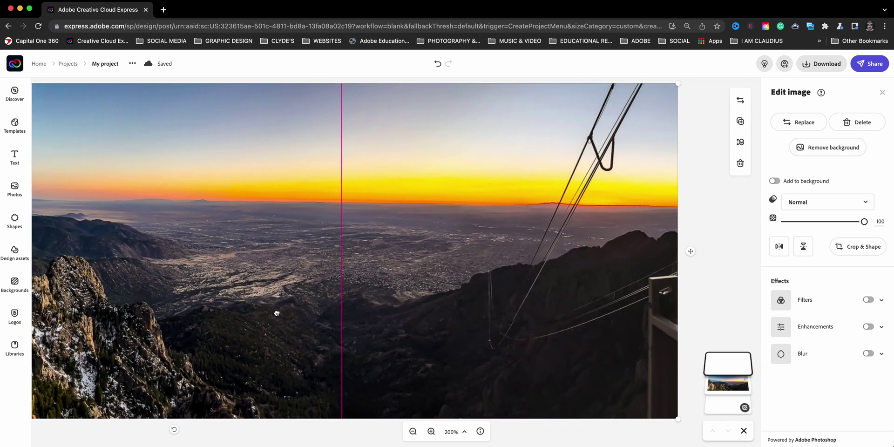
pyautogui.moveTo(277, 313); pyautogui.dragTo(433, 299)
pyautogui.click(417, 430)
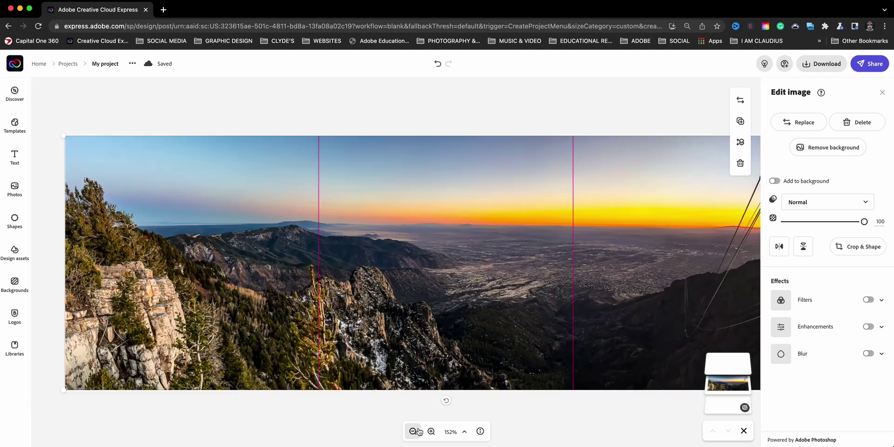
pyautogui.hscroll(2, 470, 408)
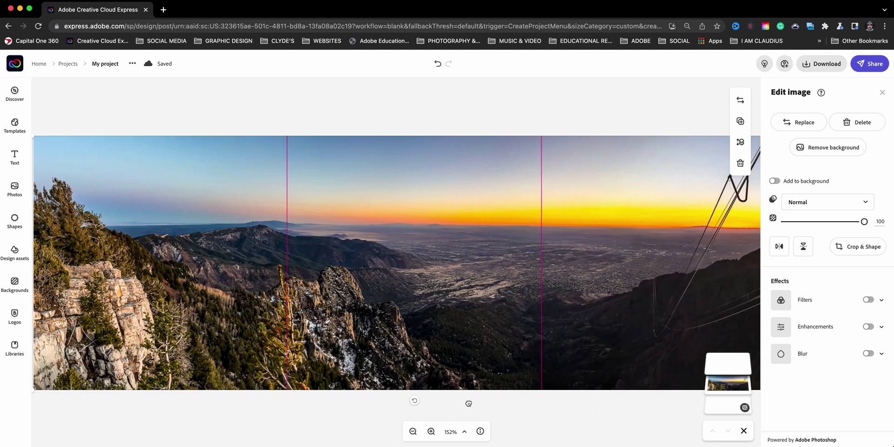
pyautogui.click(412, 431)
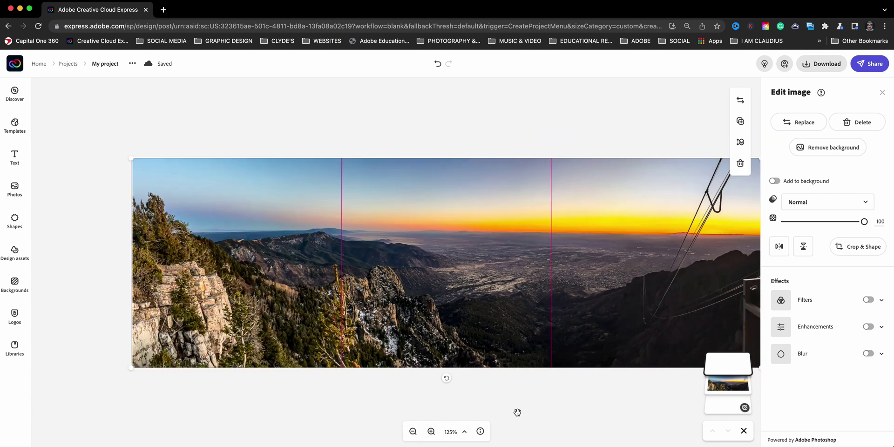
pyautogui.hscroll(3, 517, 413)
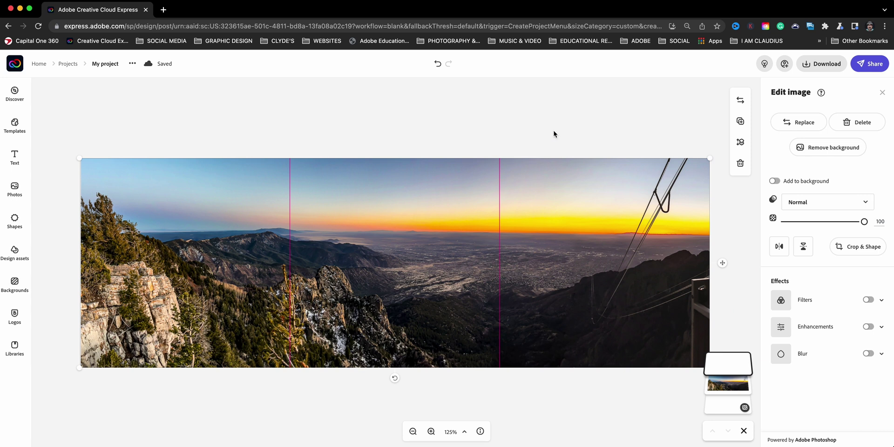
pyautogui.click(554, 134)
# Download the design as a PNG with a solid colour background
pyautogui.click(821, 63)
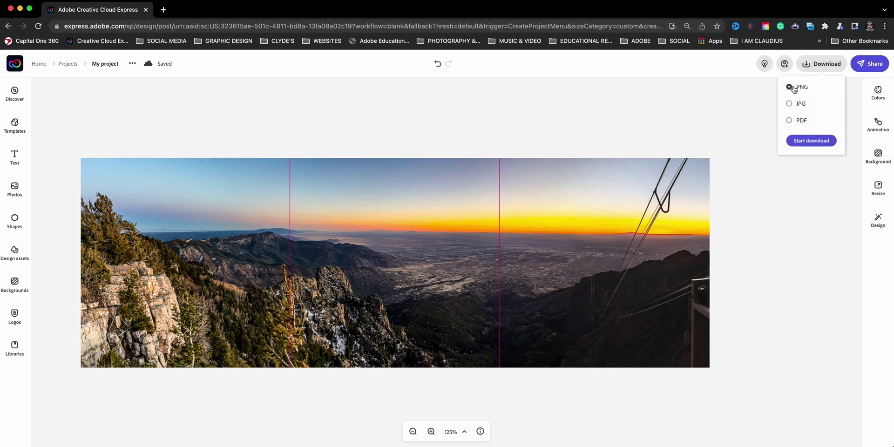
pyautogui.click(815, 142)
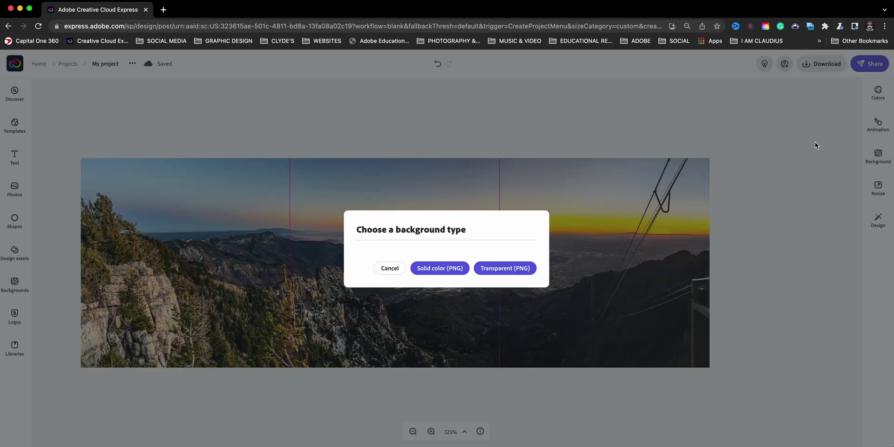
pyautogui.click(439, 269)
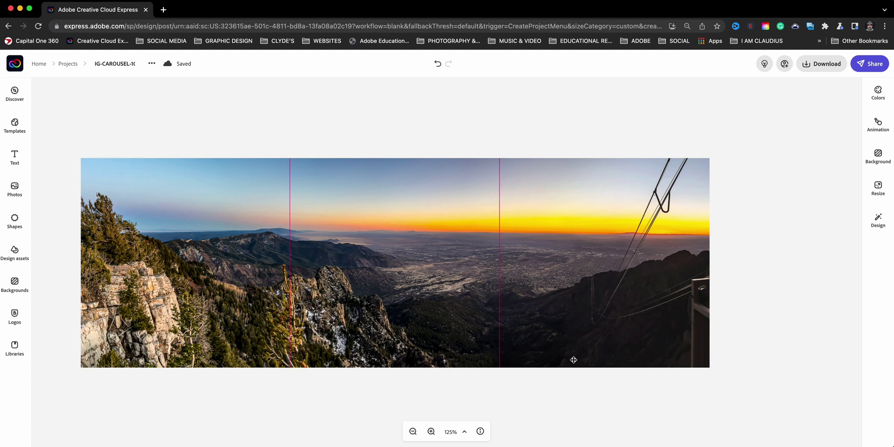
# Leave the panorama project and return to the home page
pyautogui.click(573, 360)
pyautogui.click(729, 386)
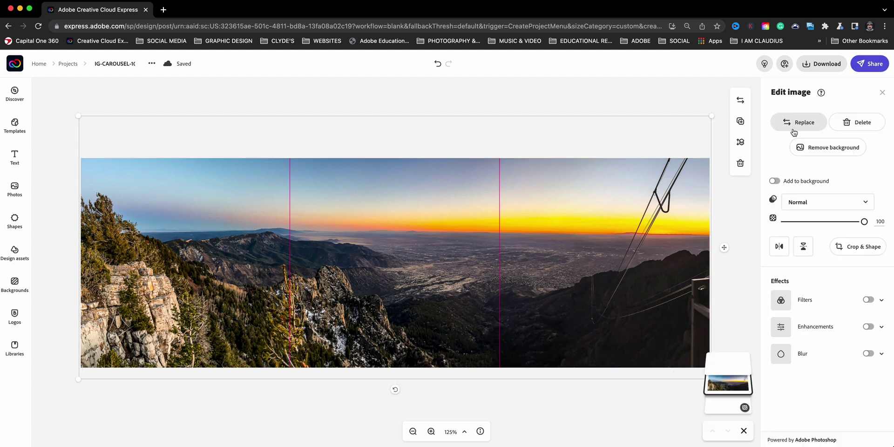
pyautogui.click(161, 90)
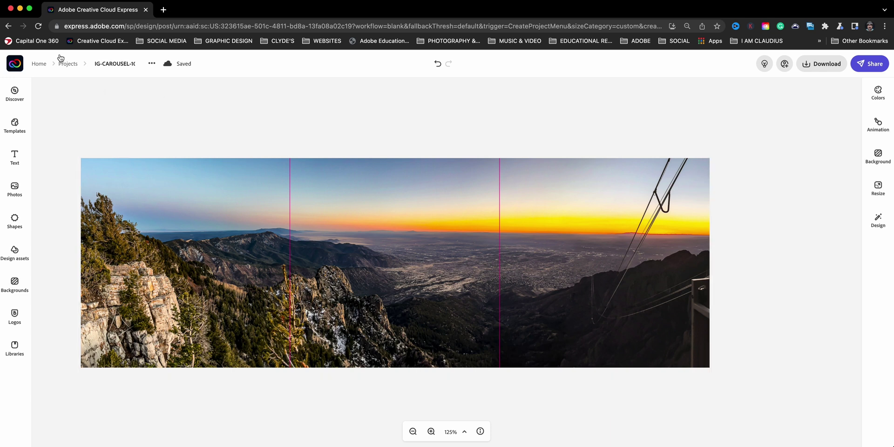
pyautogui.click(39, 64)
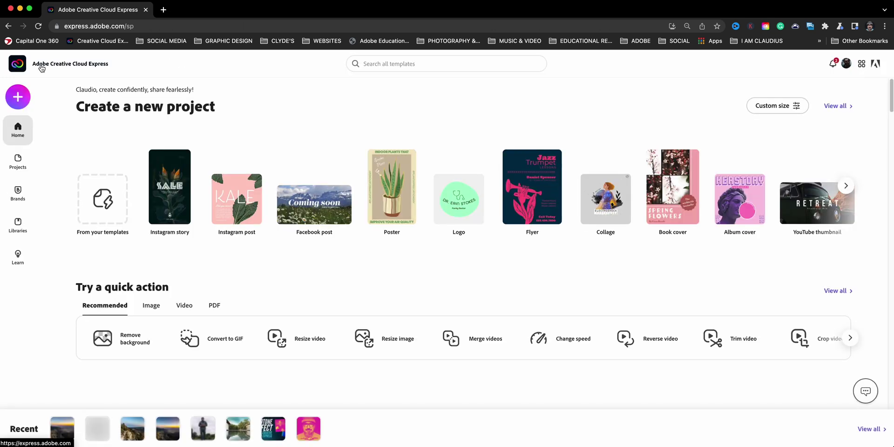
# Start a custom-size graphic using the 1080 × 1080 Instagram post preset from Social Post
pyautogui.click(15, 102)
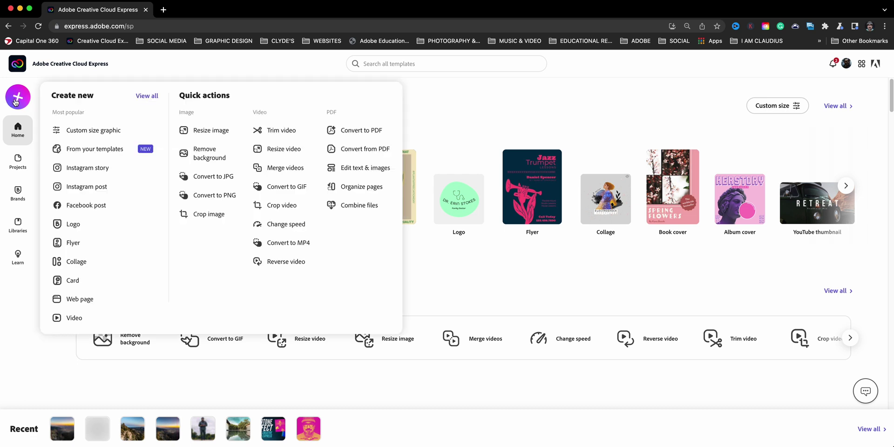
pyautogui.click(82, 128)
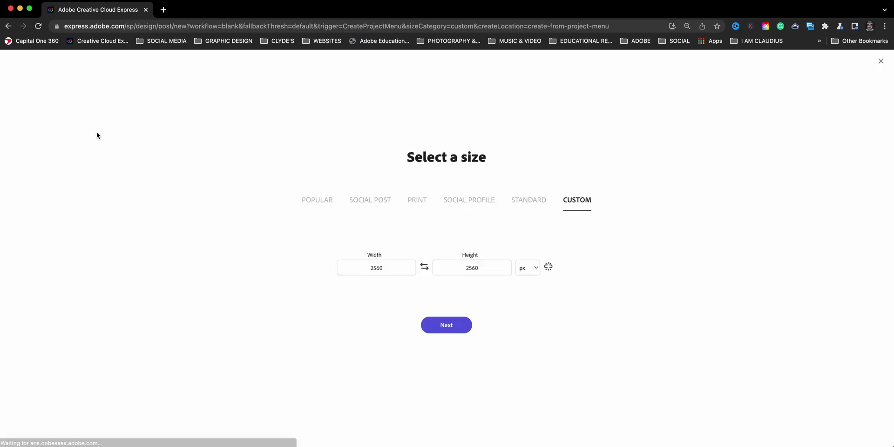
pyautogui.click(364, 205)
pyautogui.click(183, 254)
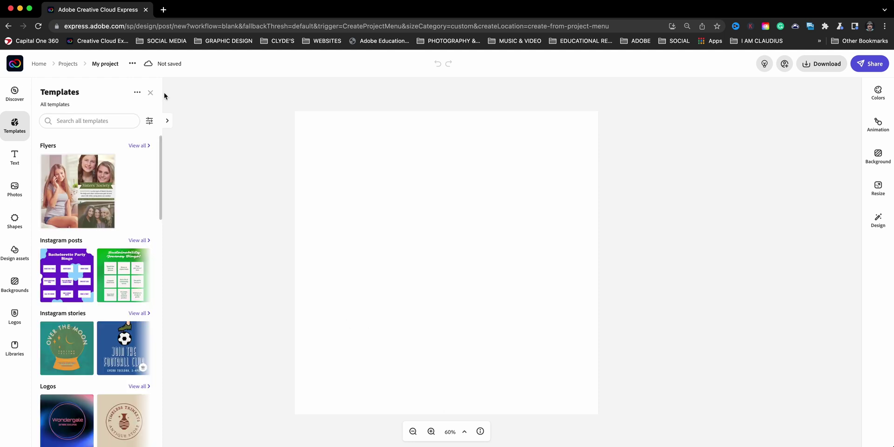
# Upload My project (18).png from the Downloads folder onto the square canvas
pyautogui.click(150, 93)
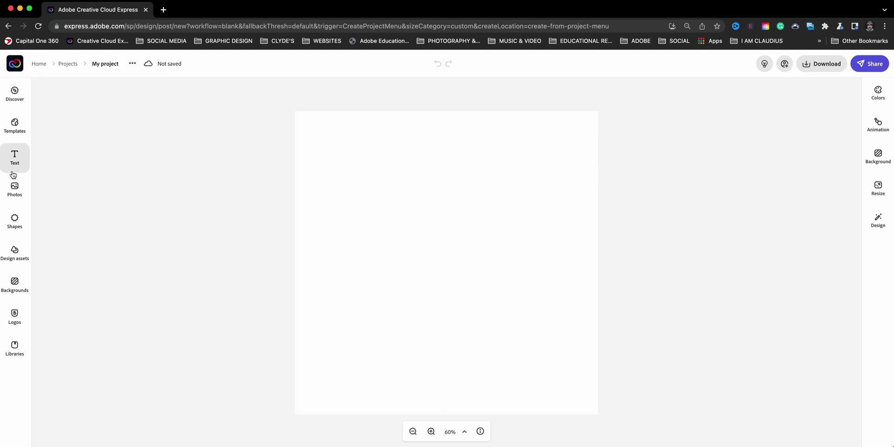
pyautogui.click(18, 194)
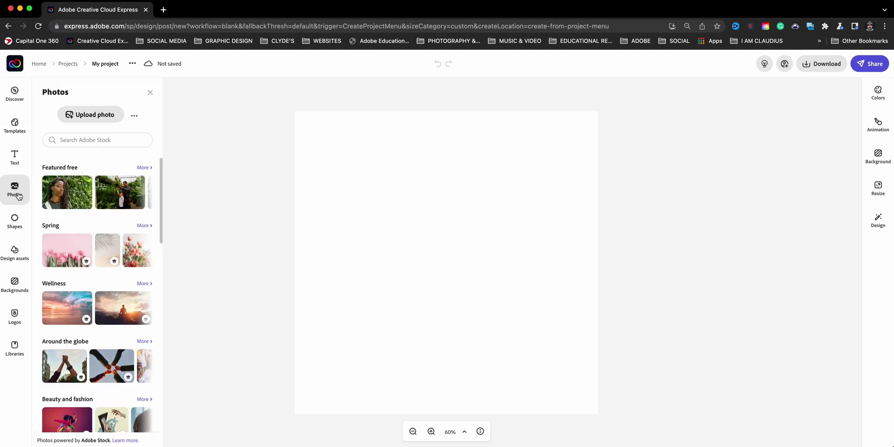
pyautogui.click(77, 114)
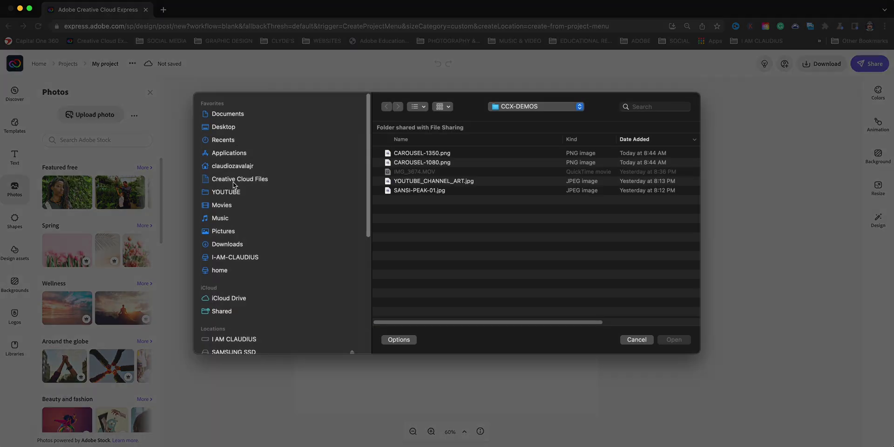
pyautogui.click(231, 244)
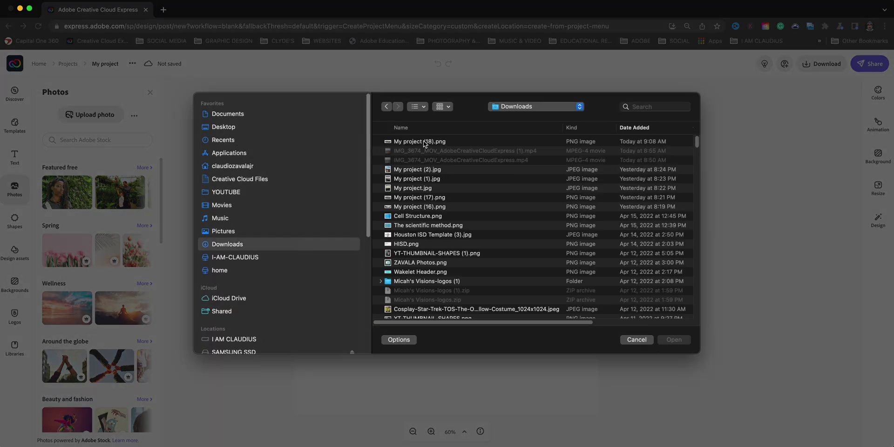
pyautogui.click(424, 142)
pyautogui.click(689, 342)
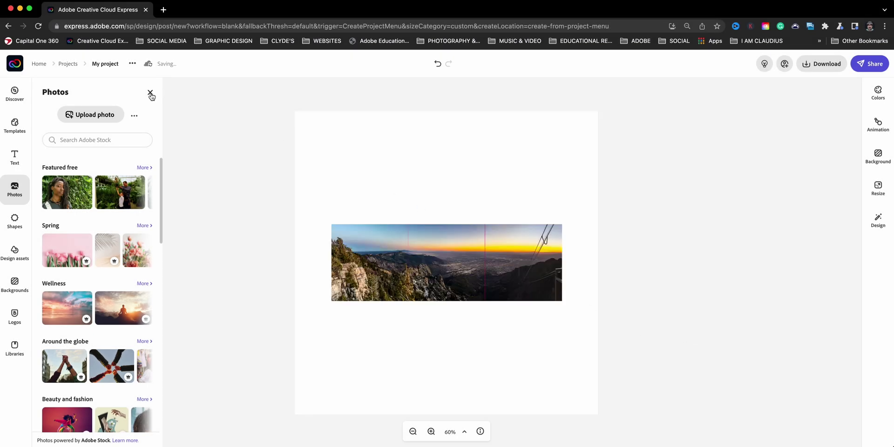
pyautogui.click(150, 93)
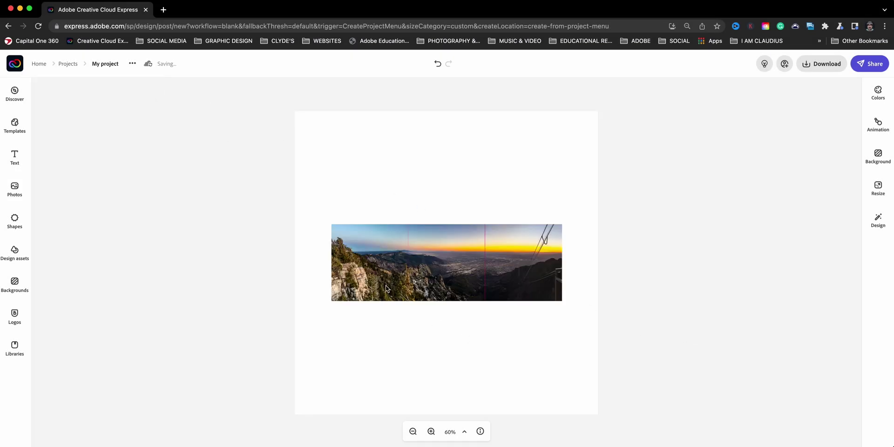
# Enlarge and position the panorama so the sunset-over-the-city section with the rocky peak fills the square
pyautogui.click(377, 279)
pyautogui.moveTo(333, 302); pyautogui.dragTo(31, 402)
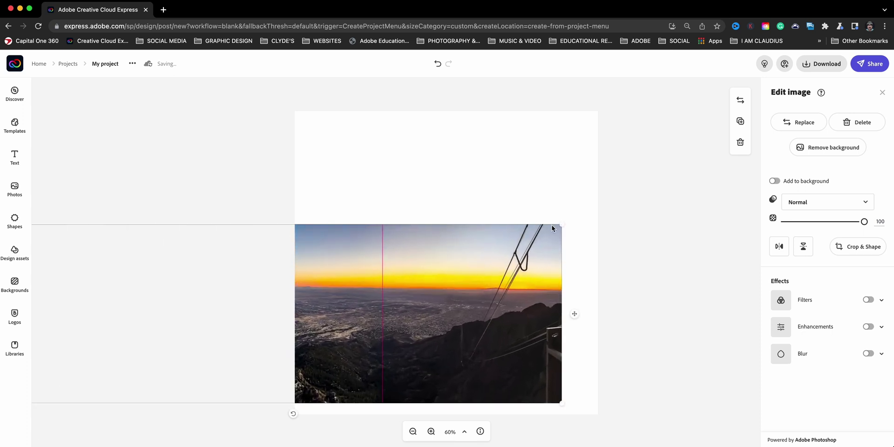
pyautogui.moveTo(552, 228); pyautogui.dragTo(746, 54)
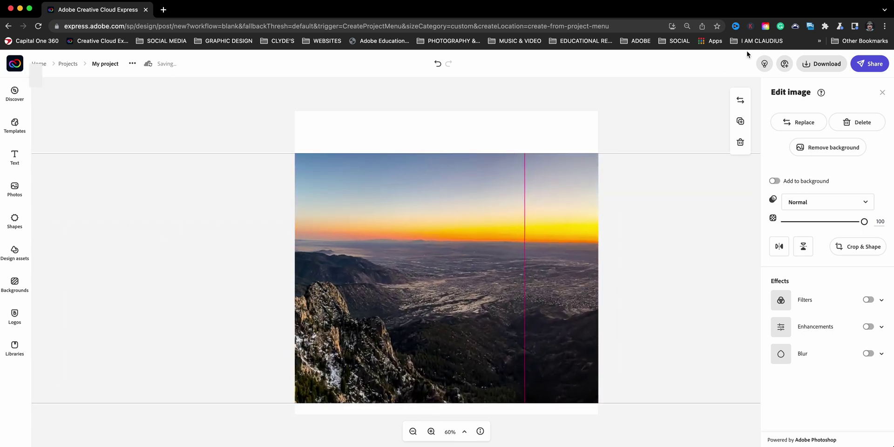
pyautogui.click(409, 431)
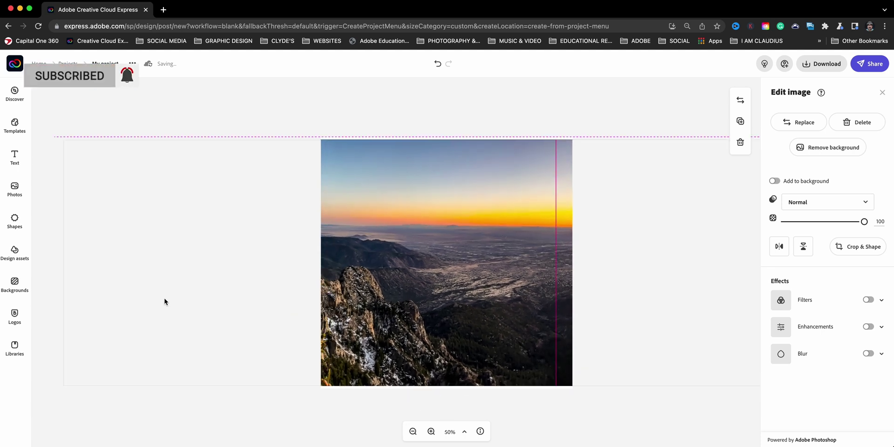
pyautogui.moveTo(164, 301); pyautogui.dragTo(179, 303)
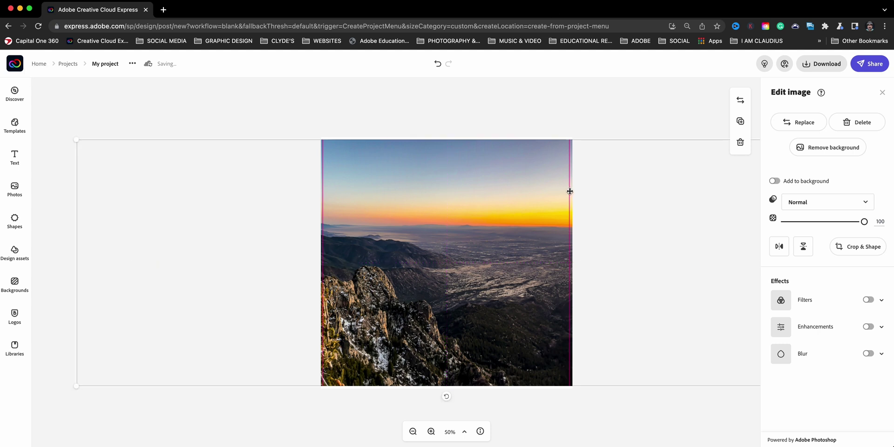
pyautogui.moveTo(77, 141); pyautogui.dragTo(68, 133)
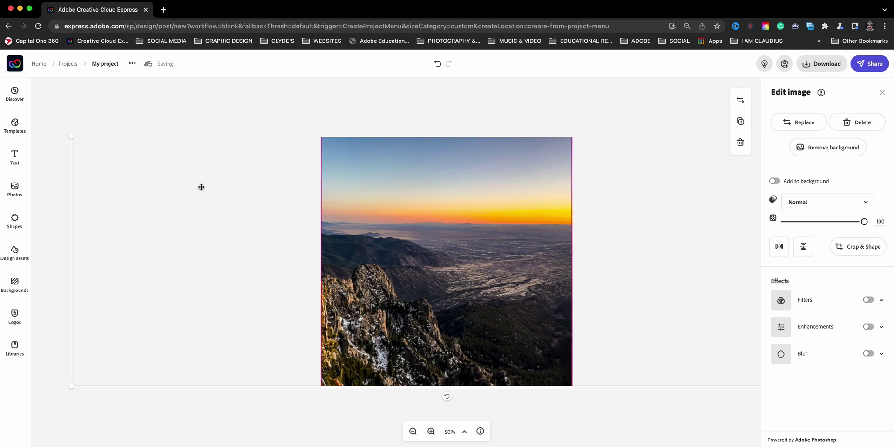
pyautogui.moveTo(70, 383); pyautogui.dragTo(69, 387)
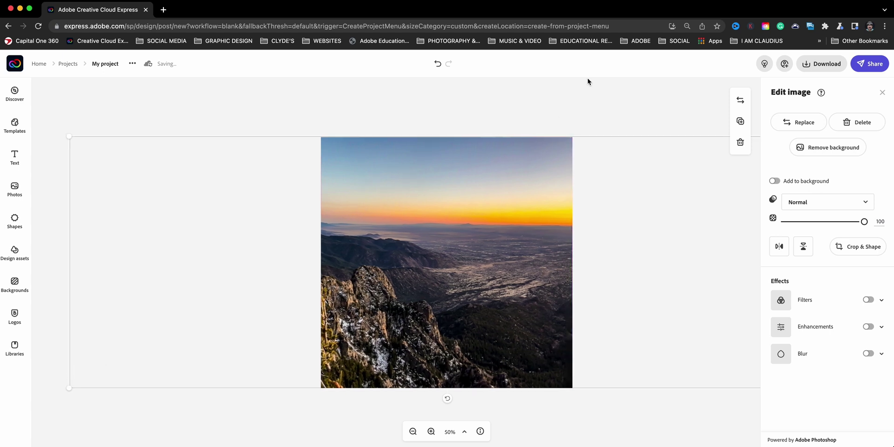
pyautogui.click(820, 65)
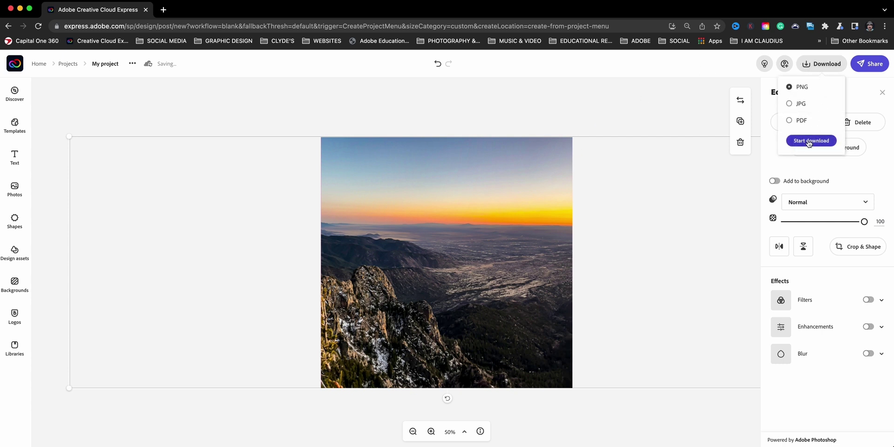
# Download the sunset slice as JPG, then slide to the tree-covered cliff section and download it
pyautogui.click(790, 103)
pyautogui.click(810, 141)
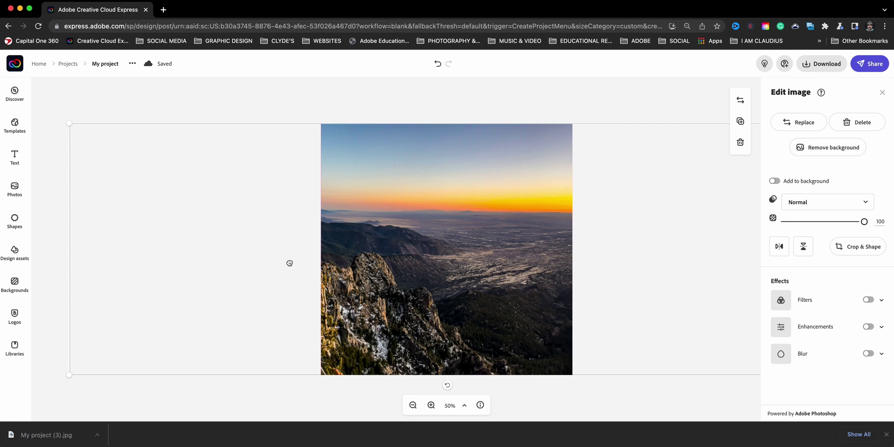
pyautogui.moveTo(224, 268); pyautogui.dragTo(467, 257)
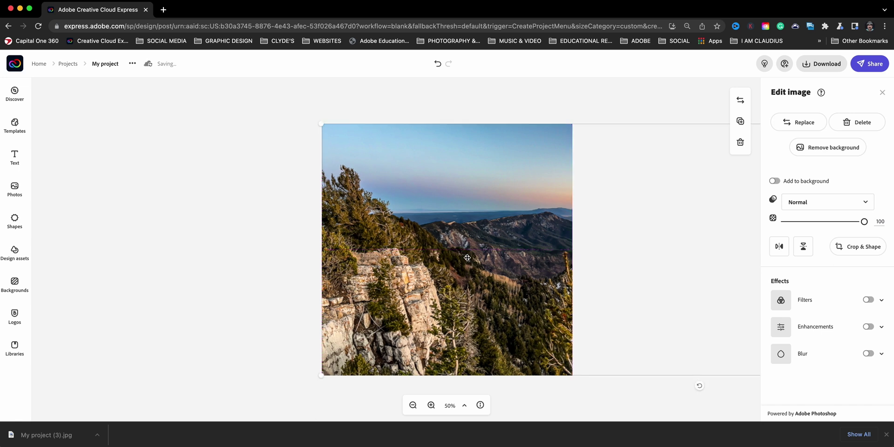
pyautogui.click(283, 344)
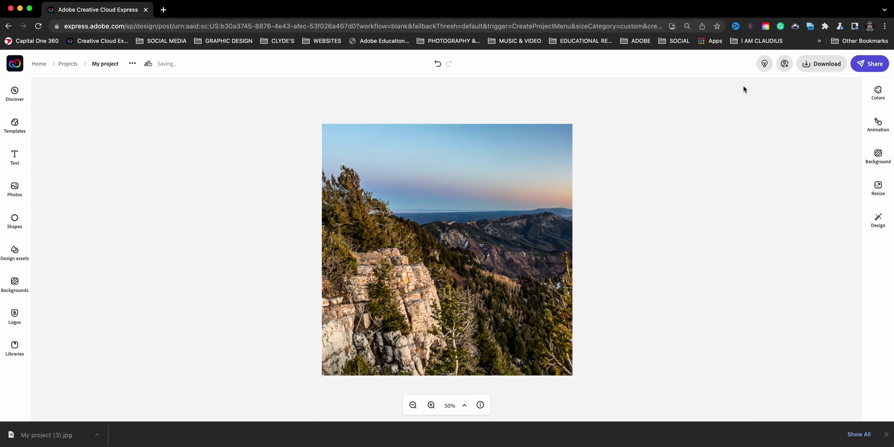
pyautogui.click(821, 63)
pyautogui.click(806, 143)
pyautogui.click(537, 292)
# Slide the panorama to the cable-car sunset section and download it as the third JPG
pyautogui.moveTo(493, 289); pyautogui.dragTo(416, 254)
pyautogui.click(626, 179)
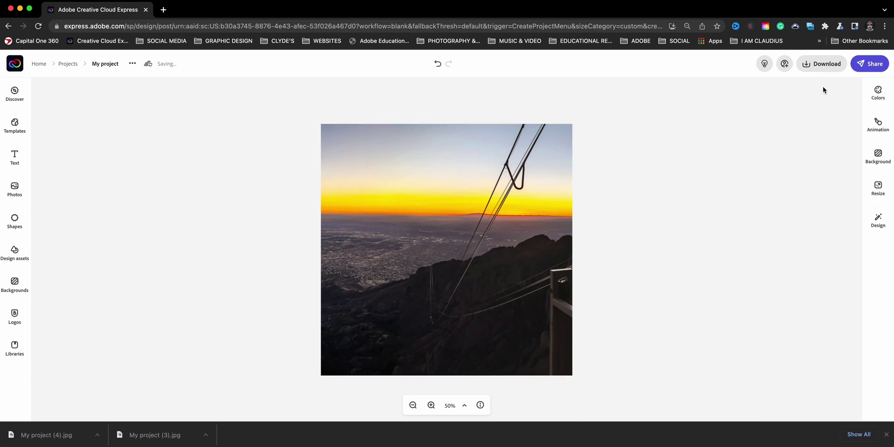
pyautogui.click(821, 64)
pyautogui.click(814, 141)
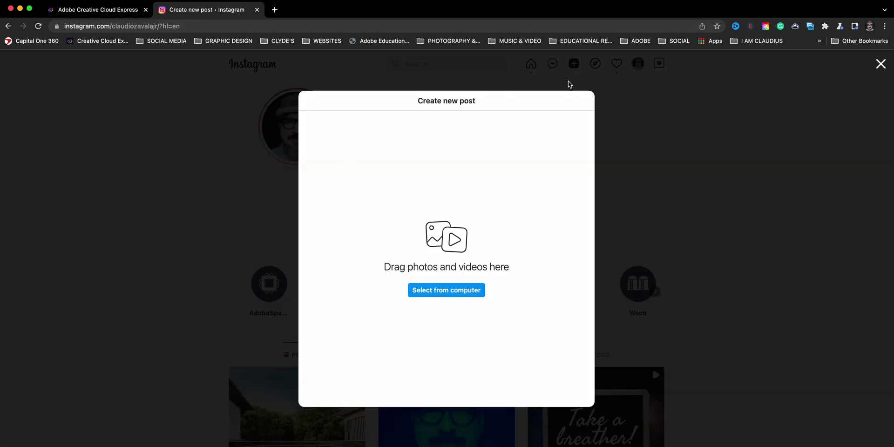
# Add My project (3).jpg, (4).jpg and (5).jpg from Downloads to the post as a carousel and show its thumbnails
pyautogui.click(460, 294)
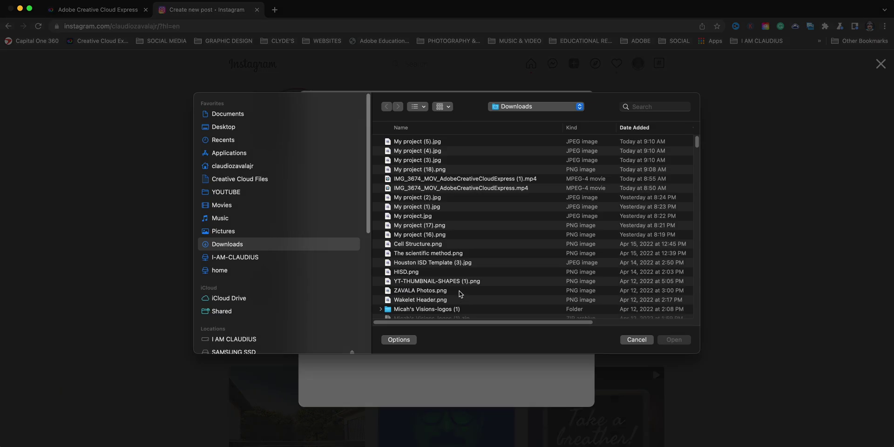
pyautogui.click(433, 143)
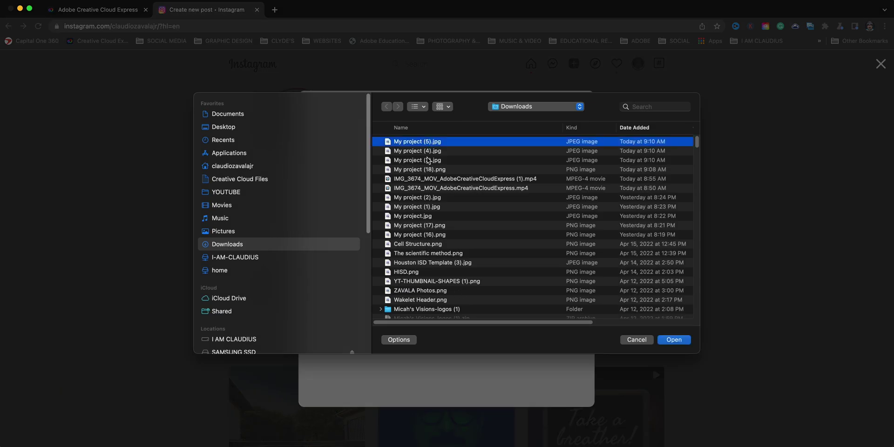
pyautogui.click(428, 152)
pyautogui.keyDown('shift'); pyautogui.click(425, 161); pyautogui.keyUp('shift')
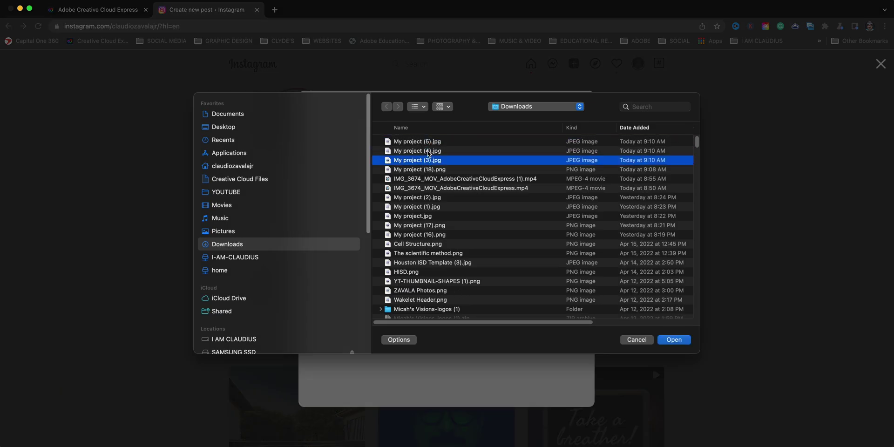
pyautogui.keyDown('shift'); pyautogui.click(429, 143); pyautogui.keyUp('shift')
pyautogui.press('Return')
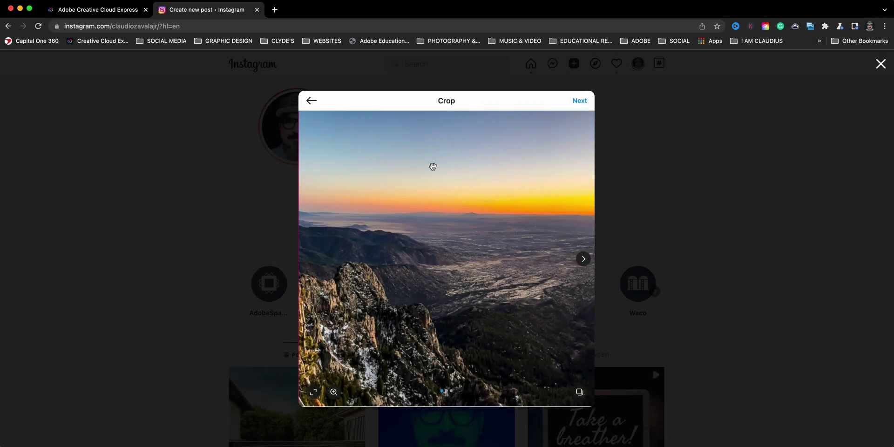
pyautogui.click(579, 393)
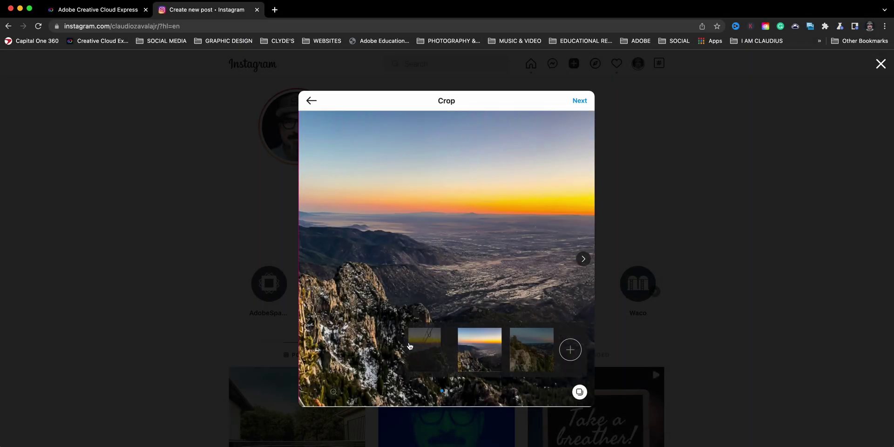
# Move the cable-car slice to the last slot, check each slide in order, and continue past cropping
pyautogui.moveTo(416, 347); pyautogui.dragTo(534, 365)
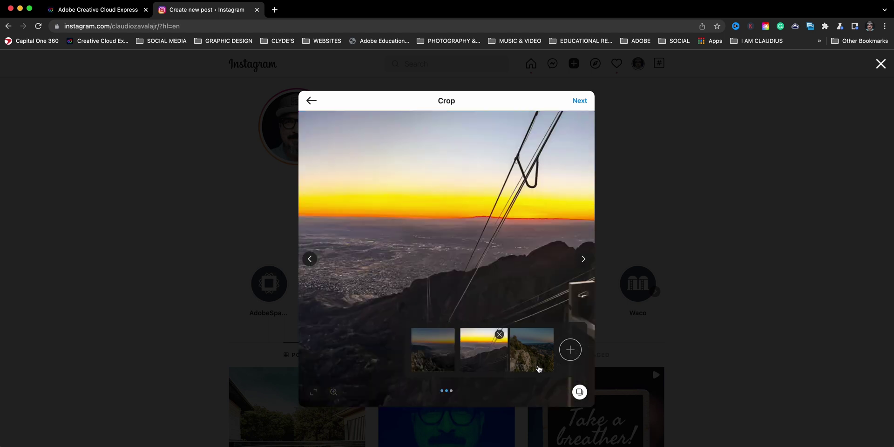
pyautogui.click(438, 357)
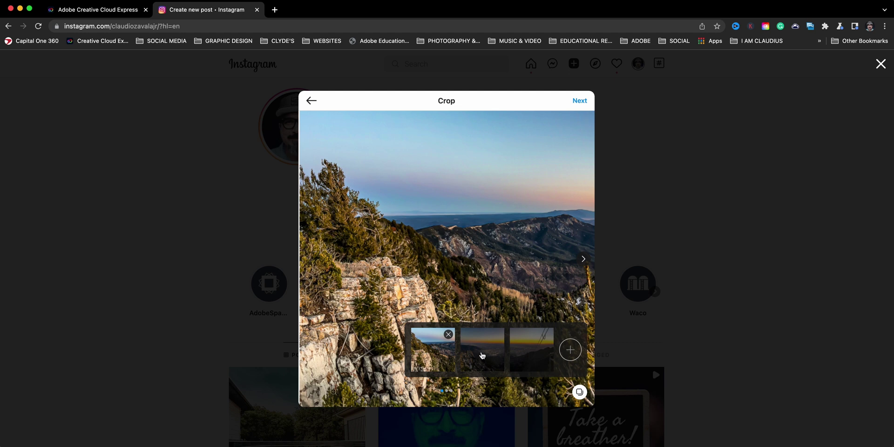
pyautogui.click(482, 356)
pyautogui.click(514, 357)
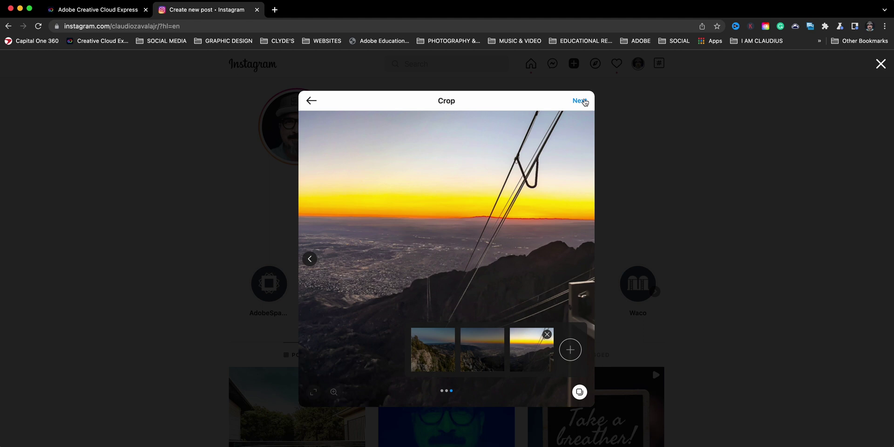
pyautogui.click(579, 101)
# Advance to Create new post and flip through the three panorama slides to check continuity
pyautogui.click(657, 100)
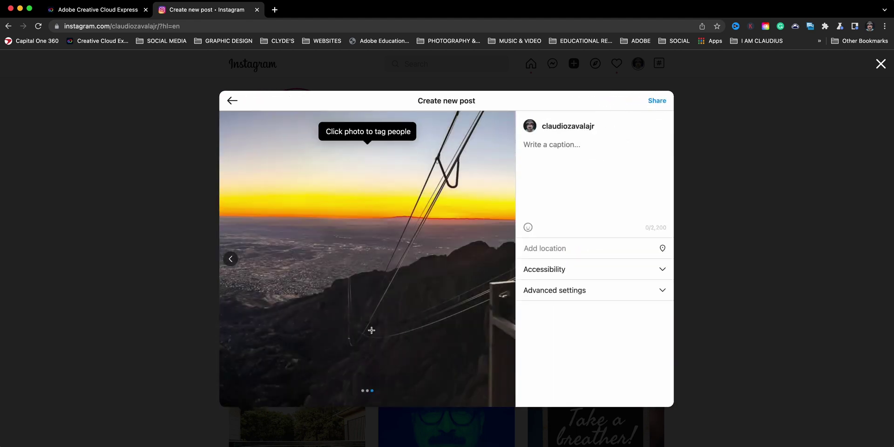
pyautogui.click(230, 258)
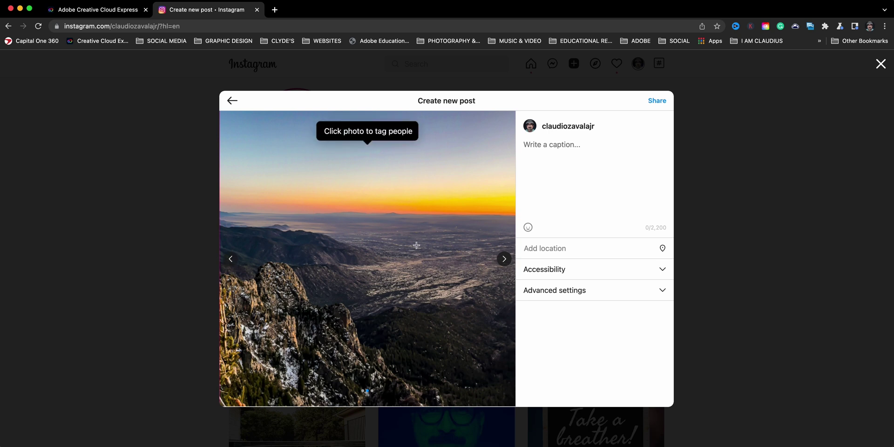
pyautogui.click(230, 264)
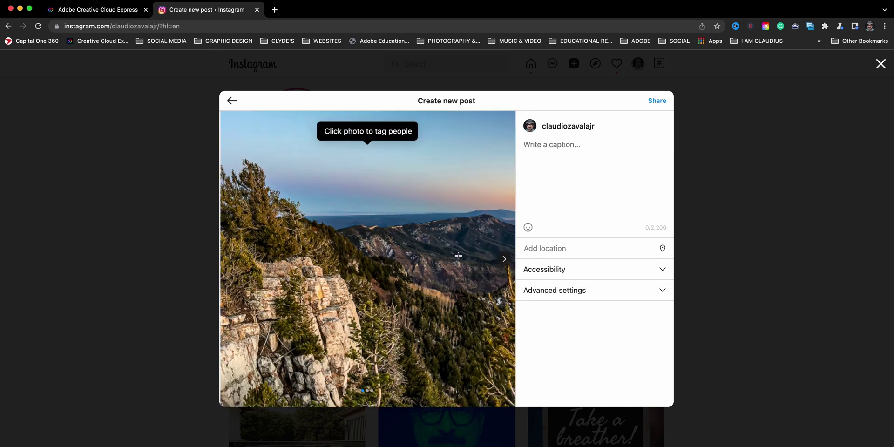
pyautogui.click(504, 259)
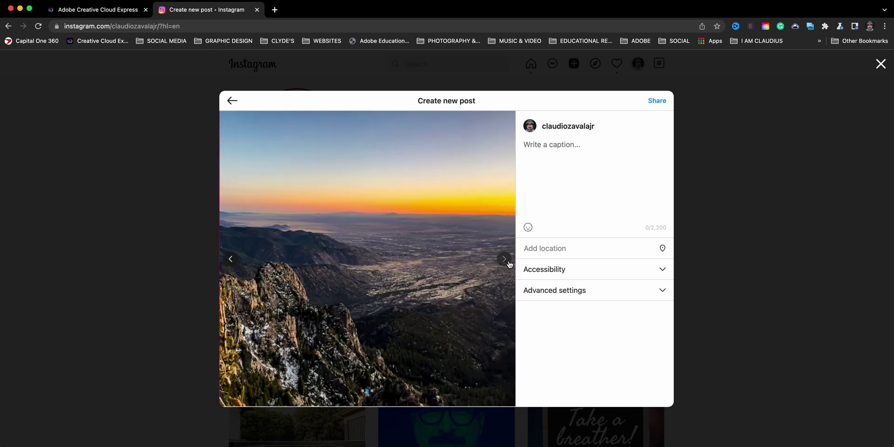